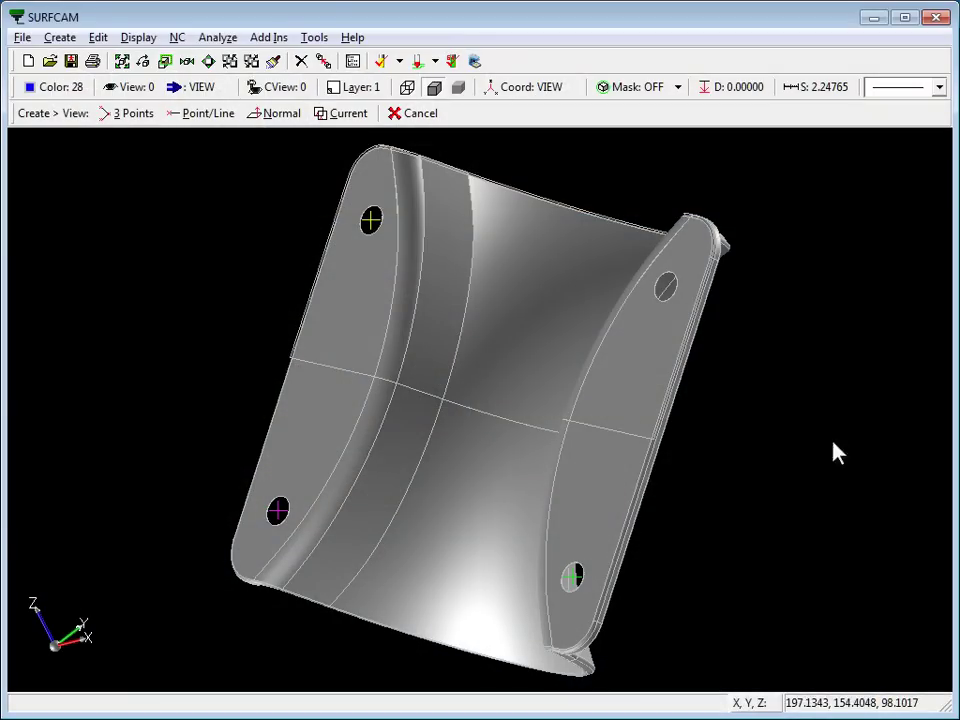
# Cycle the bracket's display through the Top, Right side and finally Isometric (view 7) saved views.
pyautogui.click(508, 431)
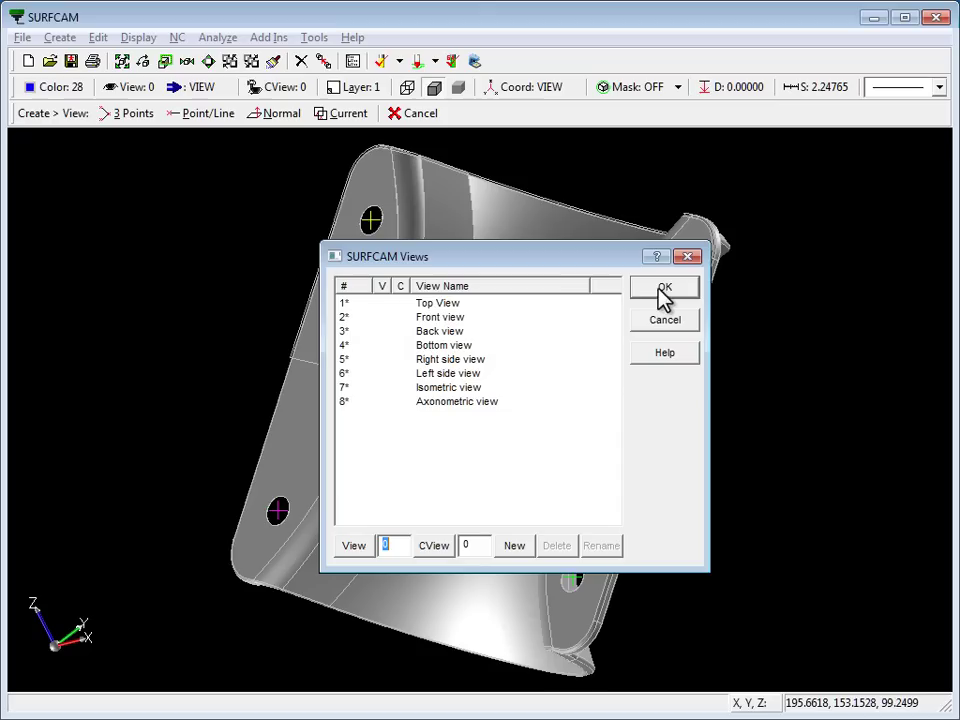
pyautogui.doubleClick(439, 303)
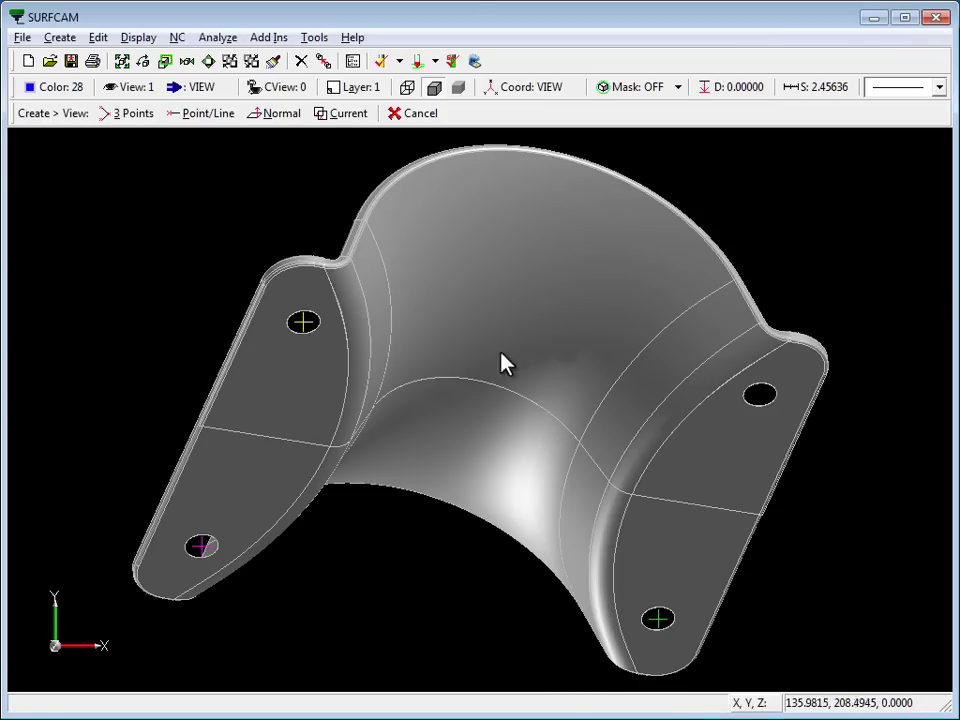
pyautogui.click(615, 429)
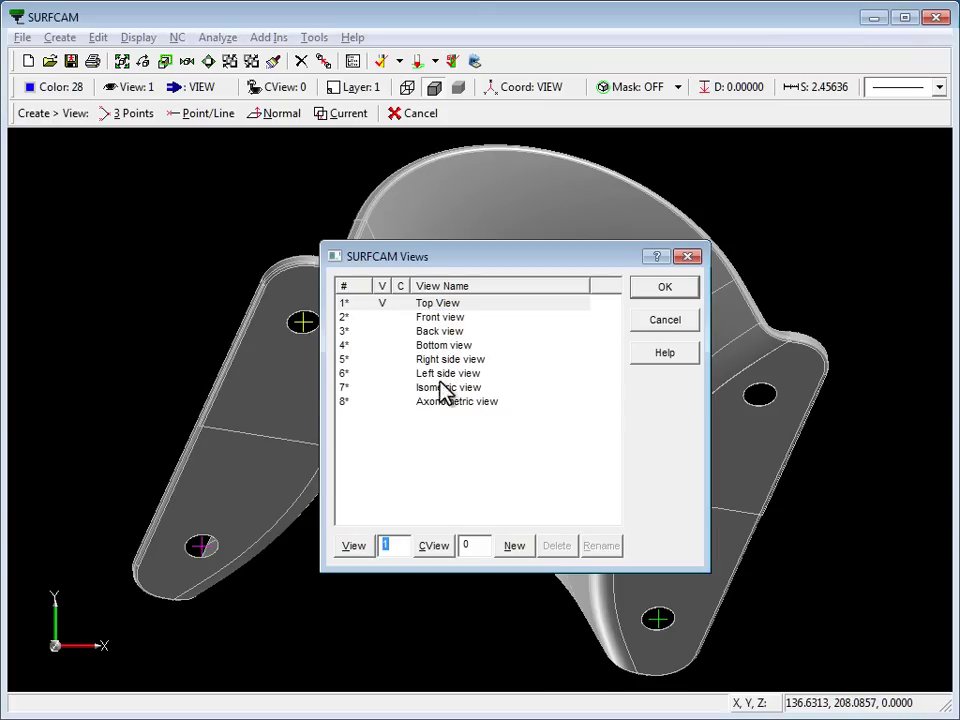
pyautogui.doubleClick(450, 361)
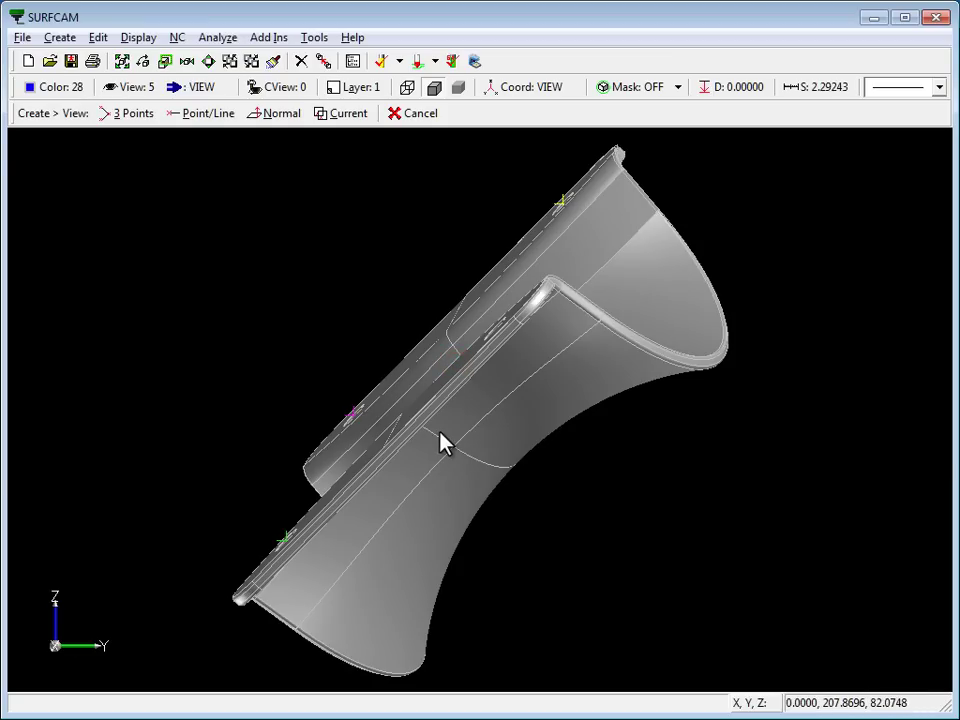
pyautogui.click(444, 444)
pyautogui.doubleClick(448, 389)
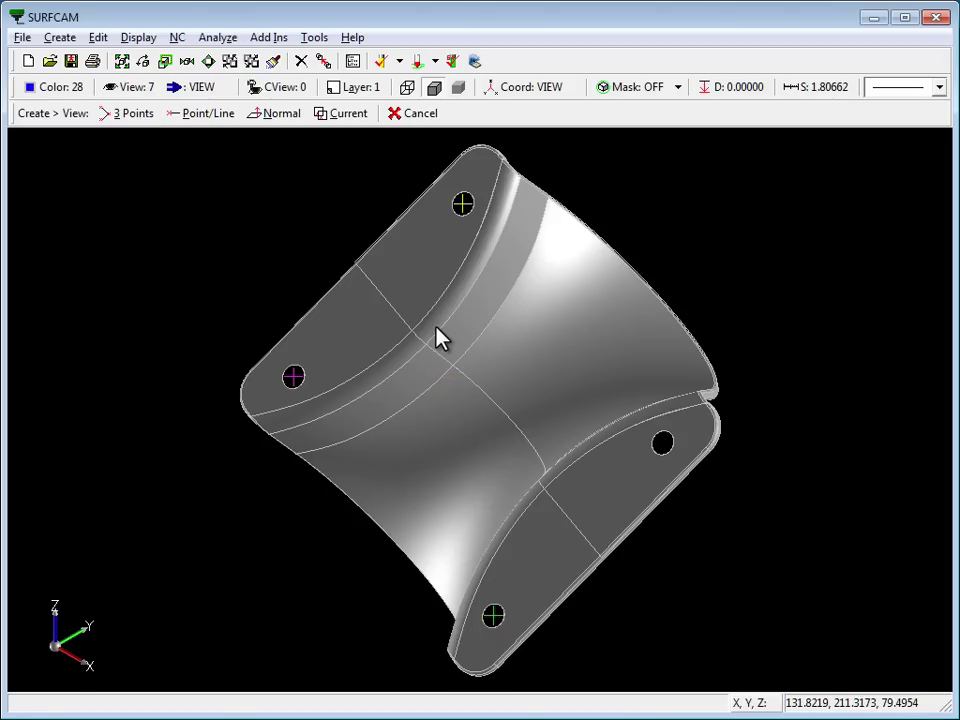
# Read the upper hole point's coordinates (X 242.85, Y 98.36, Z 5.58) with Analyze > Elements.
pyautogui.hotkey('alt', 'a')
pyautogui.press('e')
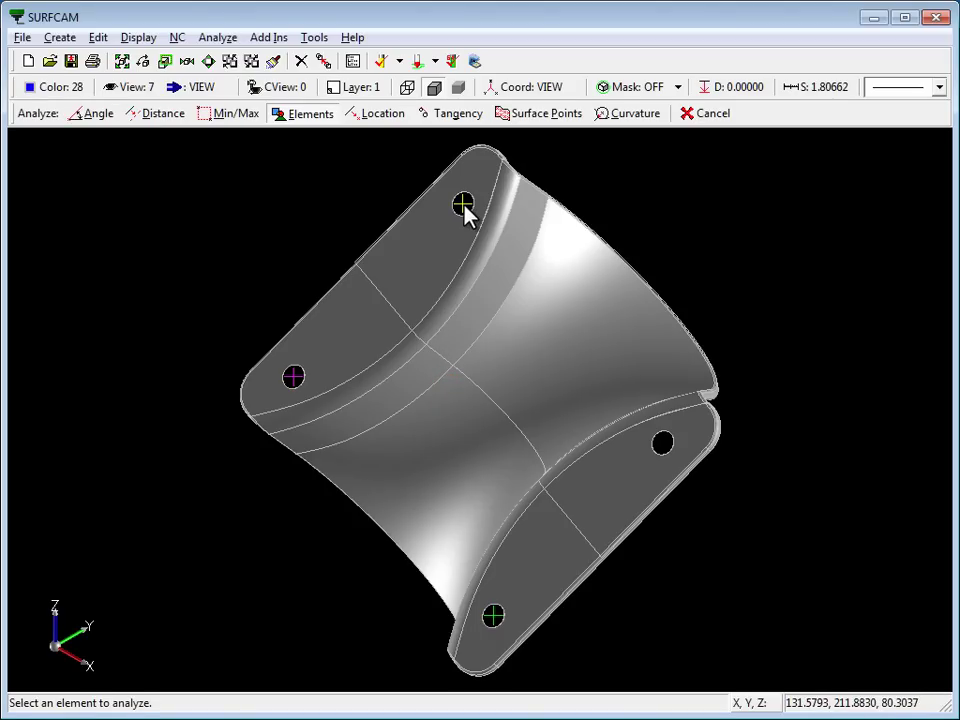
pyautogui.click(462, 204)
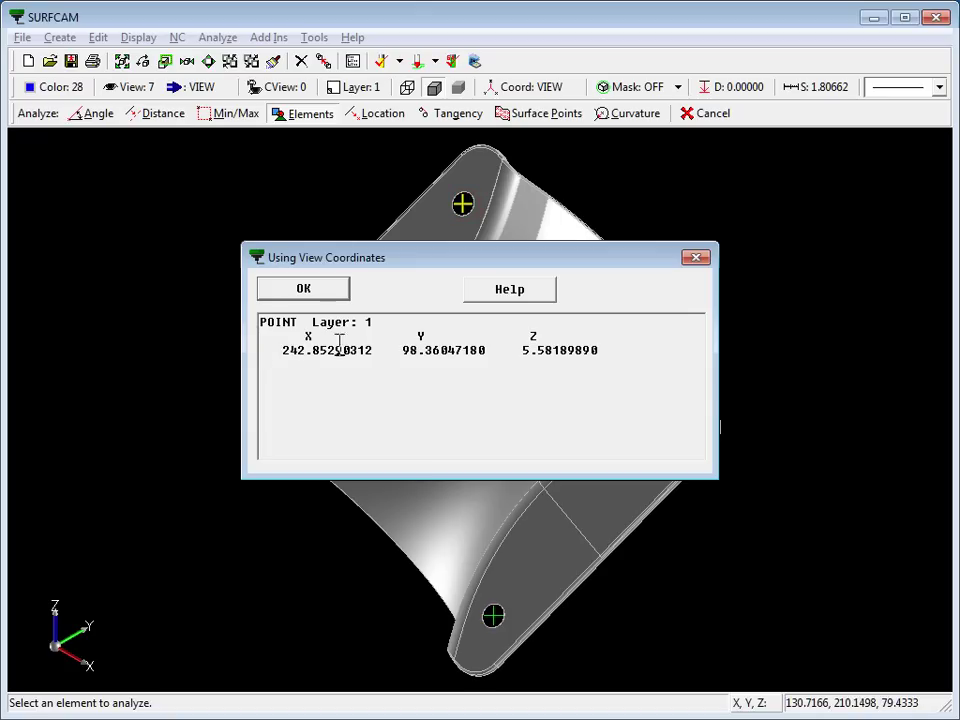
pyautogui.click(292, 290)
# Rotate the bracket to face it straight on with all four holes visible, then exit analysis.
pyautogui.moveTo(378, 203); pyautogui.dragTo(476, 343, button='middle')
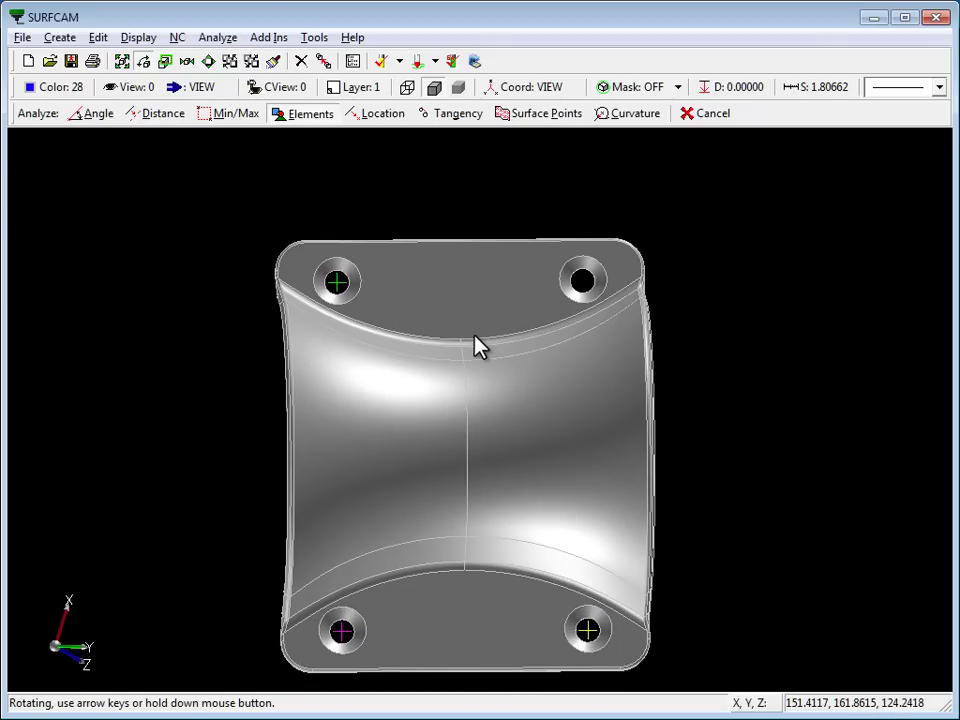
pyautogui.scroll(-2, 429, 459)
pyautogui.scroll(2, 435, 477)
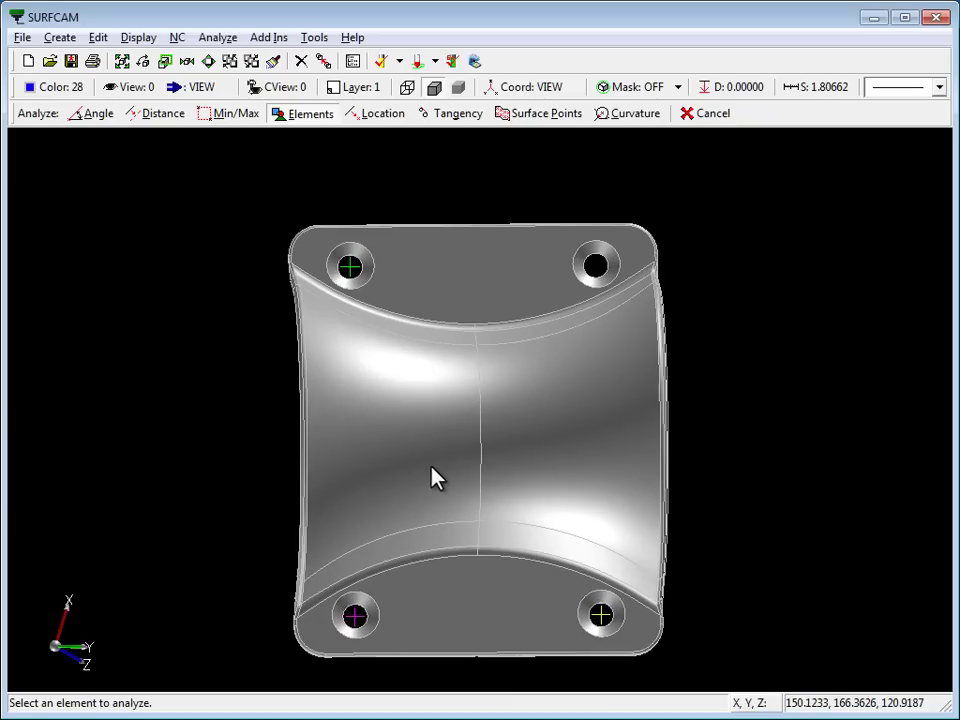
pyautogui.press('Escape')
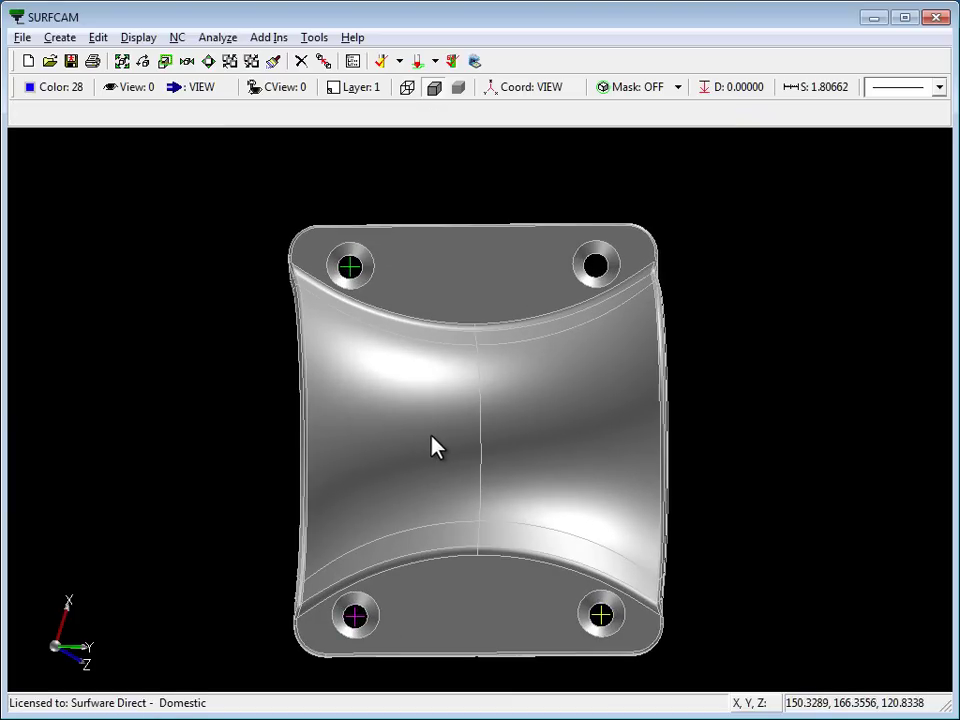
# Create view 9 from three holes: lower-left to lower-right for X, upper-left for +Y, lower-left origin.
pyautogui.click(59, 38)
pyautogui.click(85, 250)
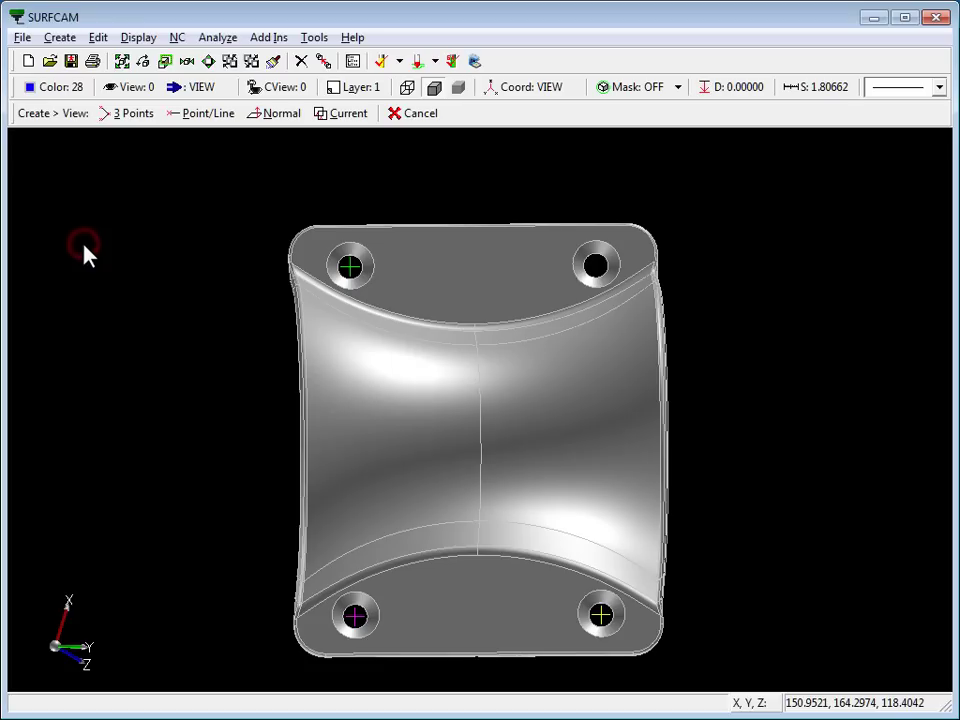
pyautogui.click(134, 114)
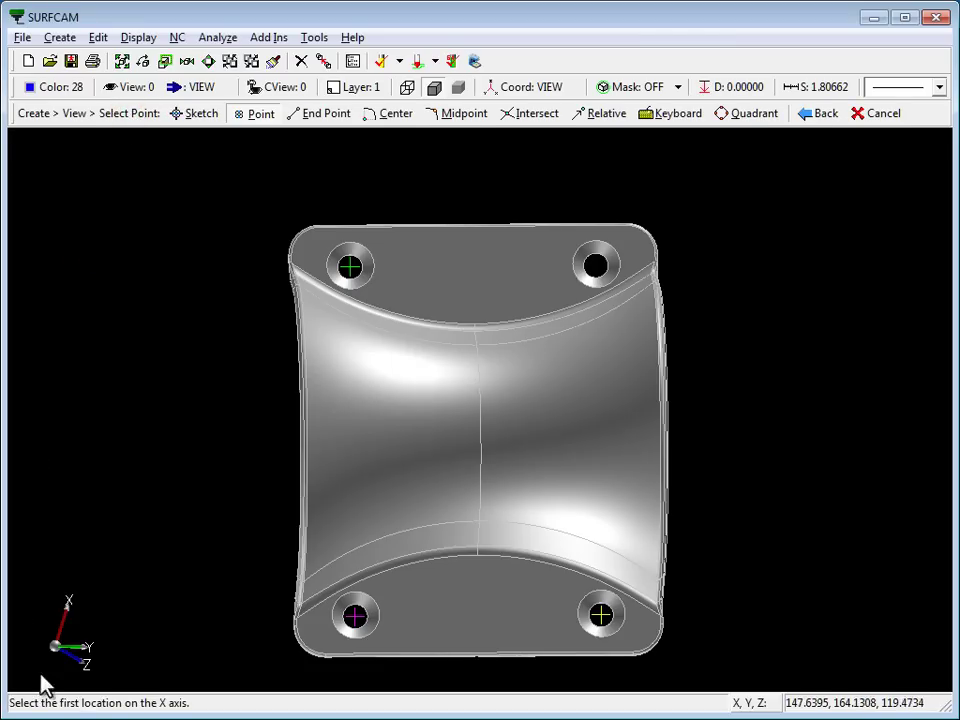
pyautogui.click(353, 616)
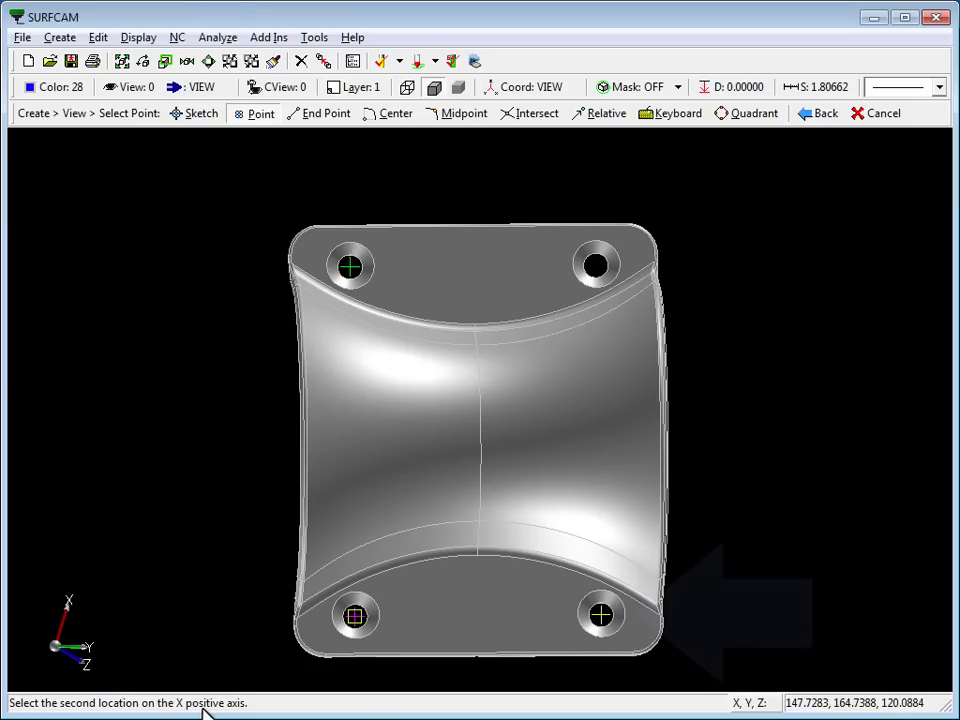
pyautogui.click(601, 619)
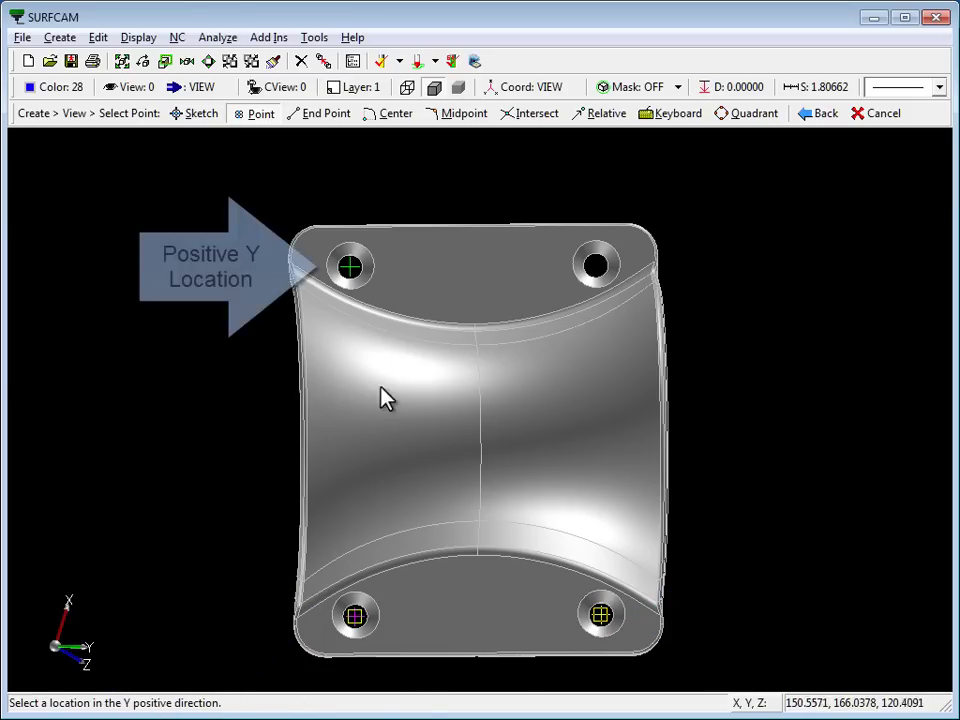
pyautogui.click(350, 268)
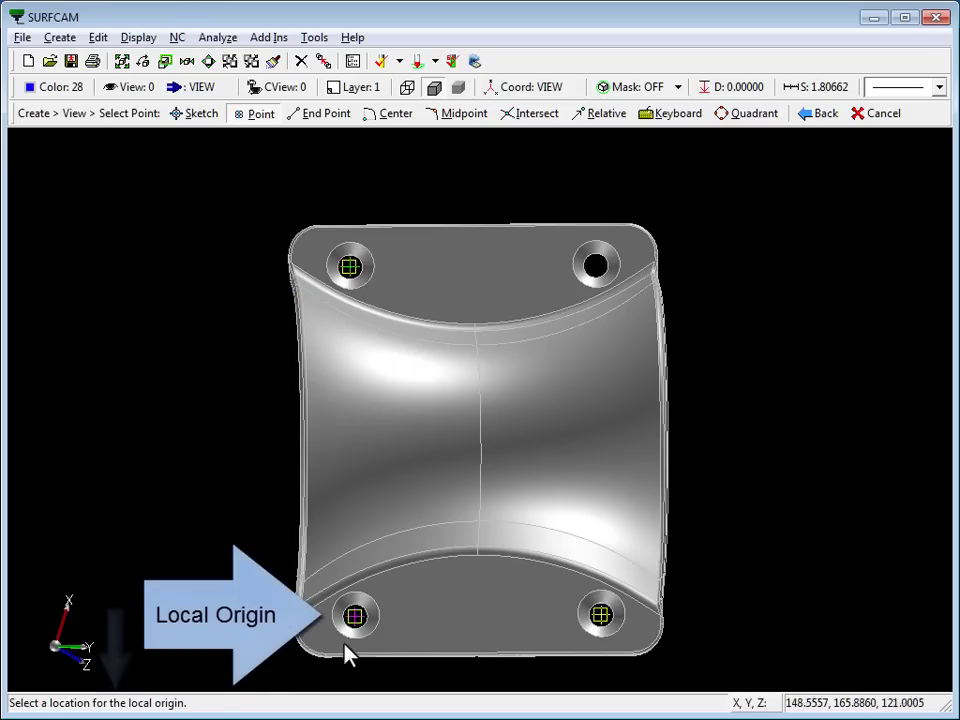
pyautogui.click(355, 617)
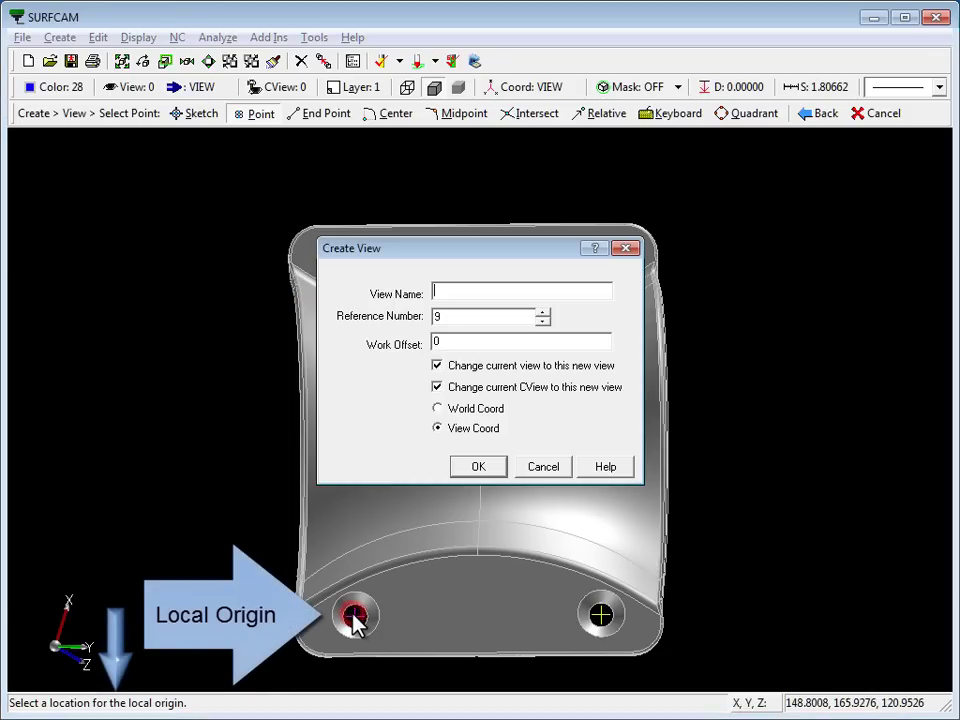
pyautogui.click(483, 289)
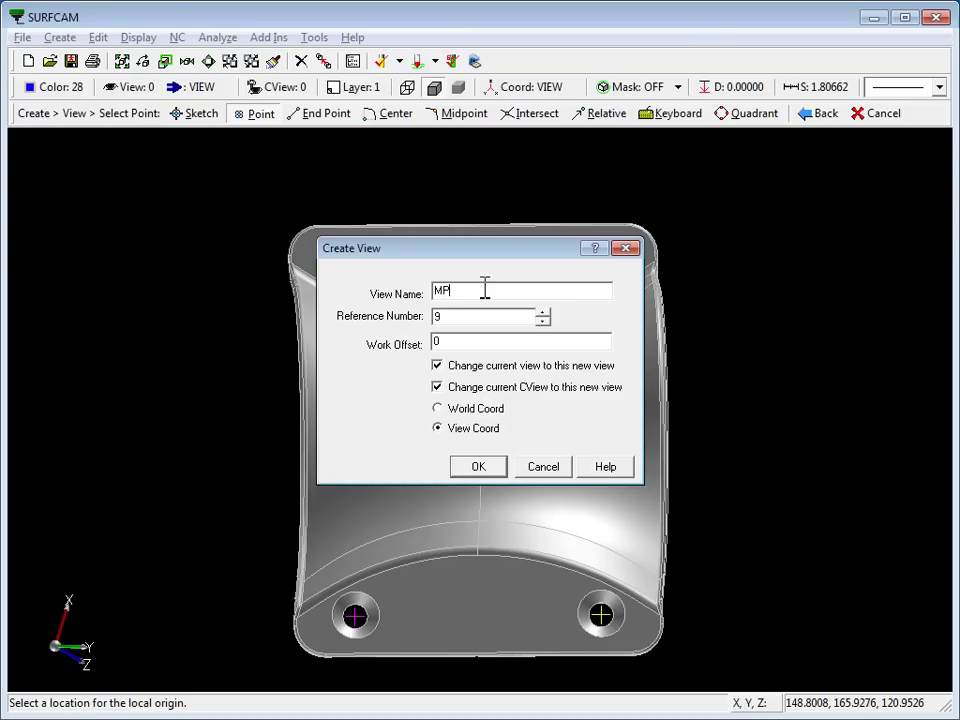
pyautogui.press('Return')
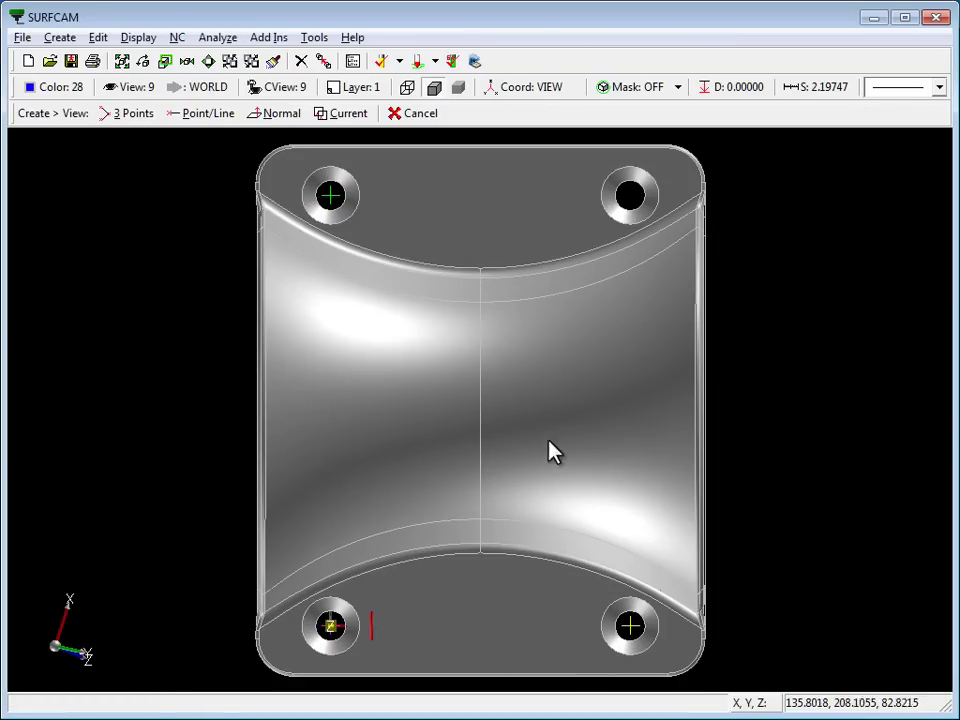
# Show the isometric view and switch the reference from world to view coordinates.
pyautogui.click(480, 416)
pyautogui.doubleClick(421, 388)
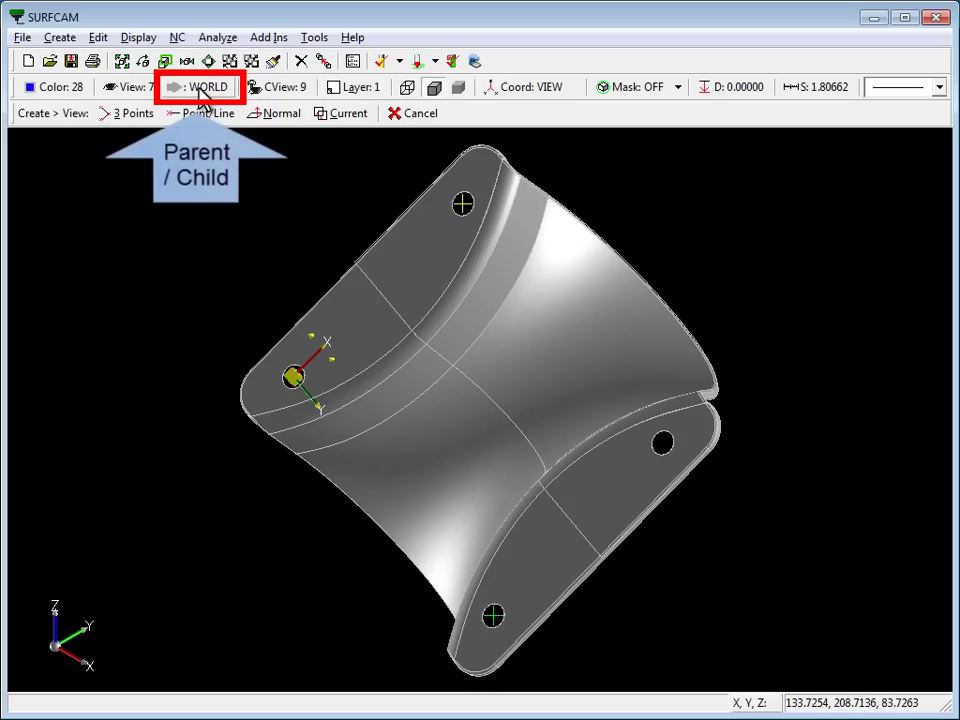
pyautogui.click(200, 88)
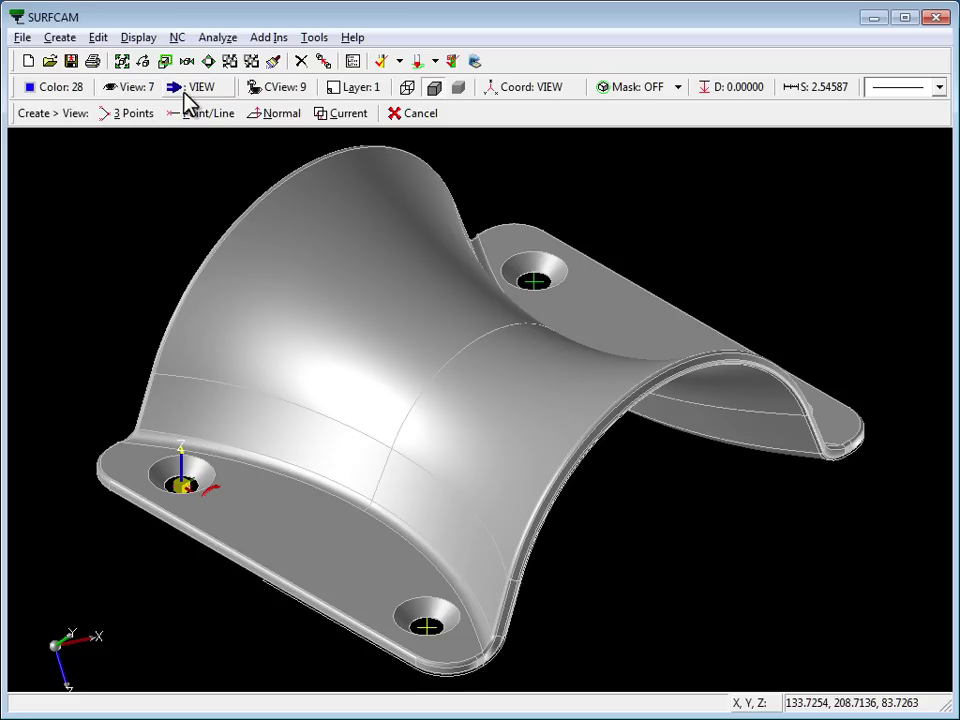
# Check the bracket in the Top and Front views, then return to Isometric.
pyautogui.click(296, 90)
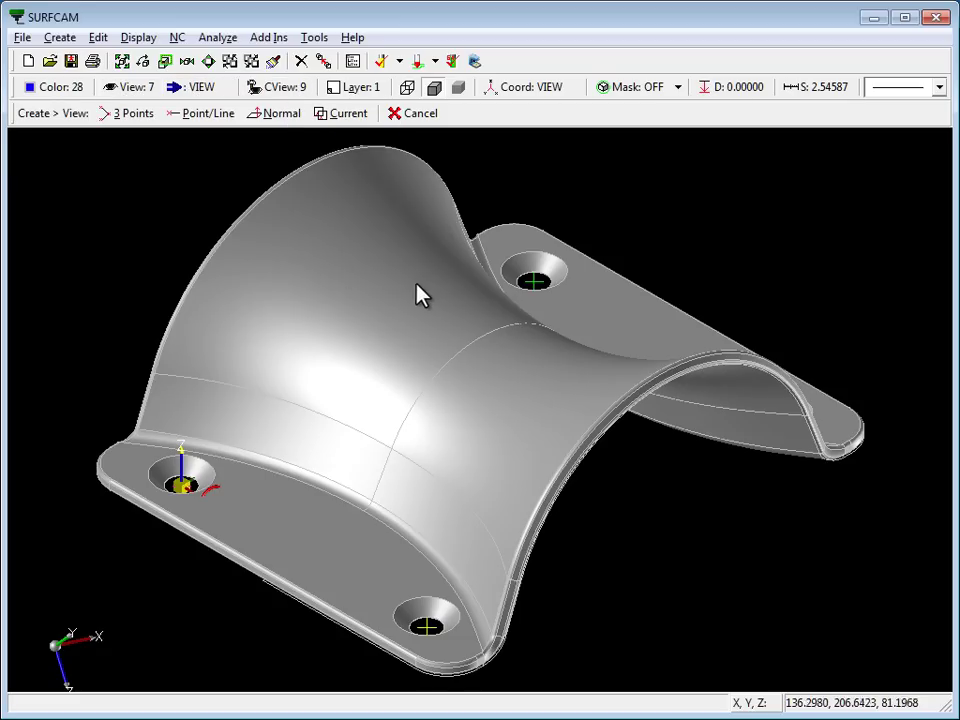
pyautogui.doubleClick(448, 308)
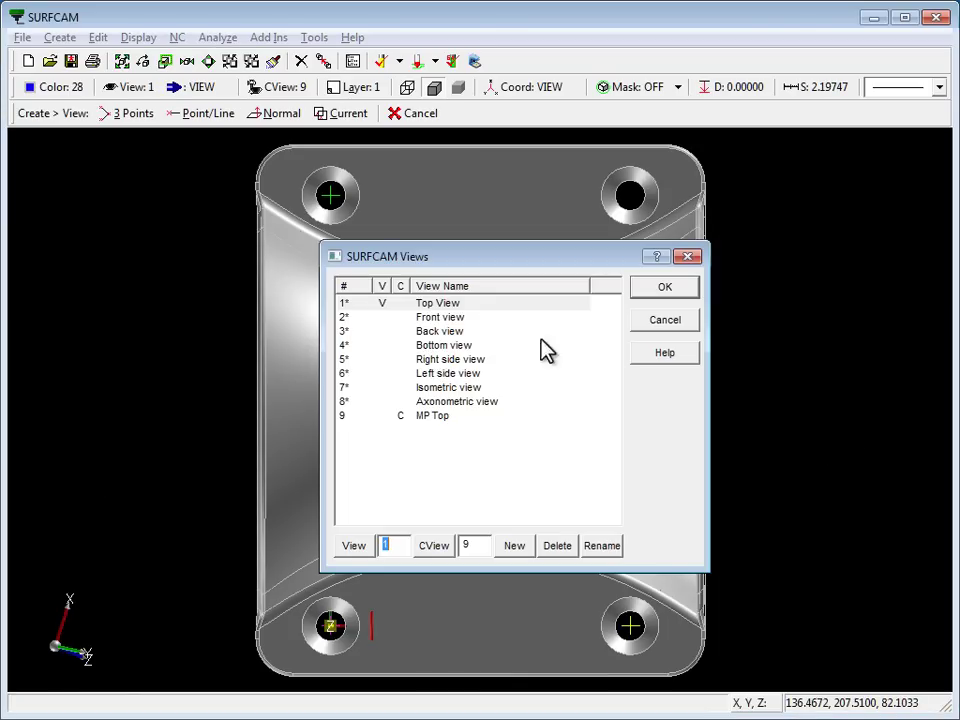
pyautogui.doubleClick(470, 318)
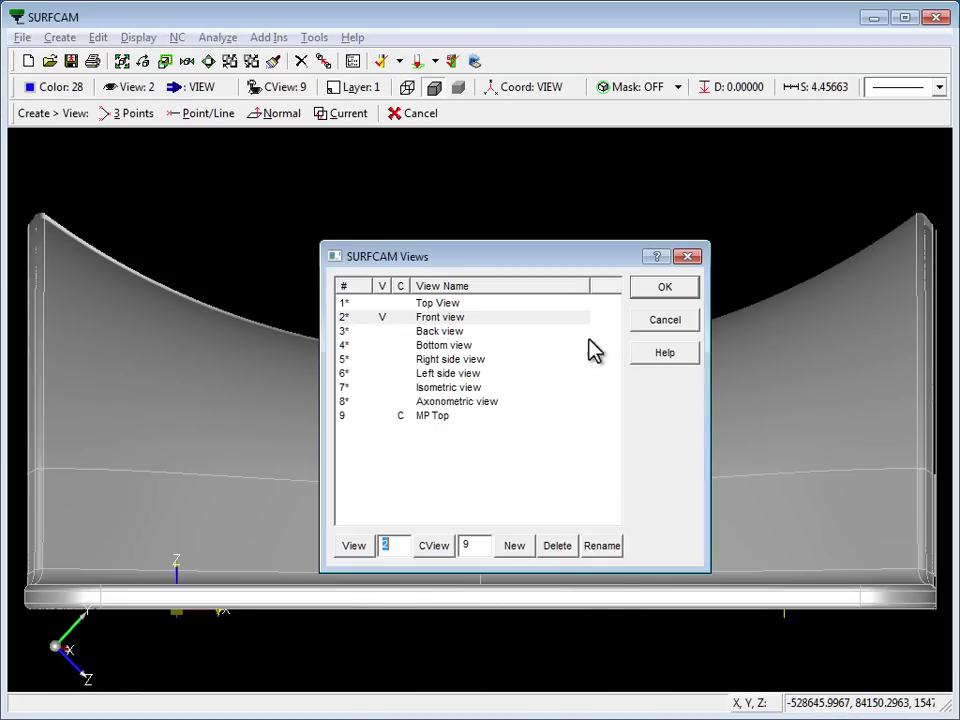
pyautogui.doubleClick(459, 390)
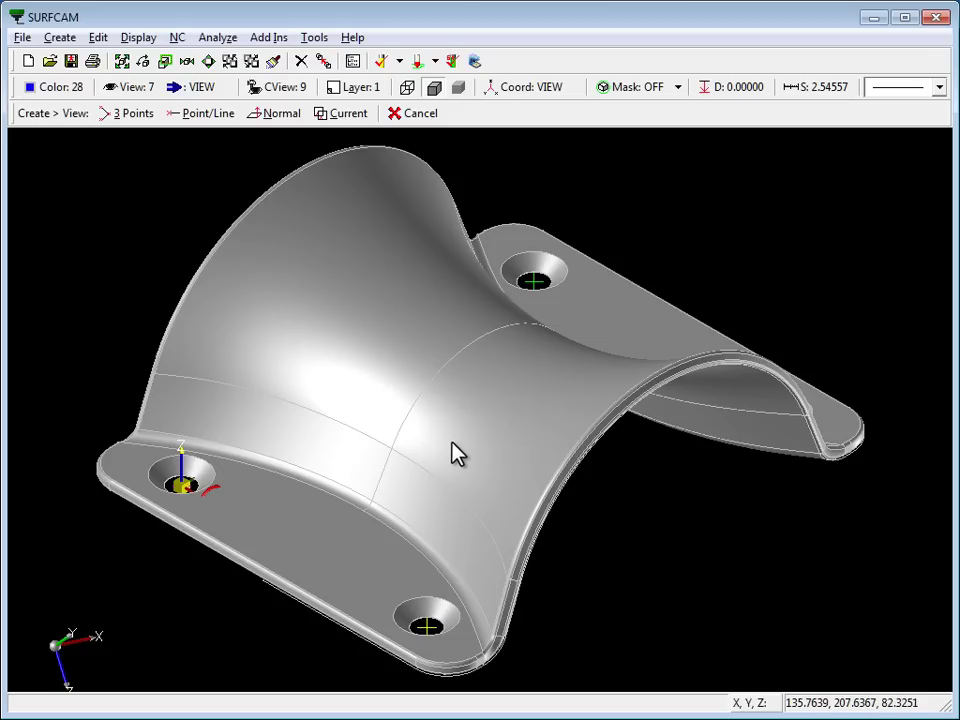
# Display the bracket from the Front view.
pyautogui.click(386, 345)
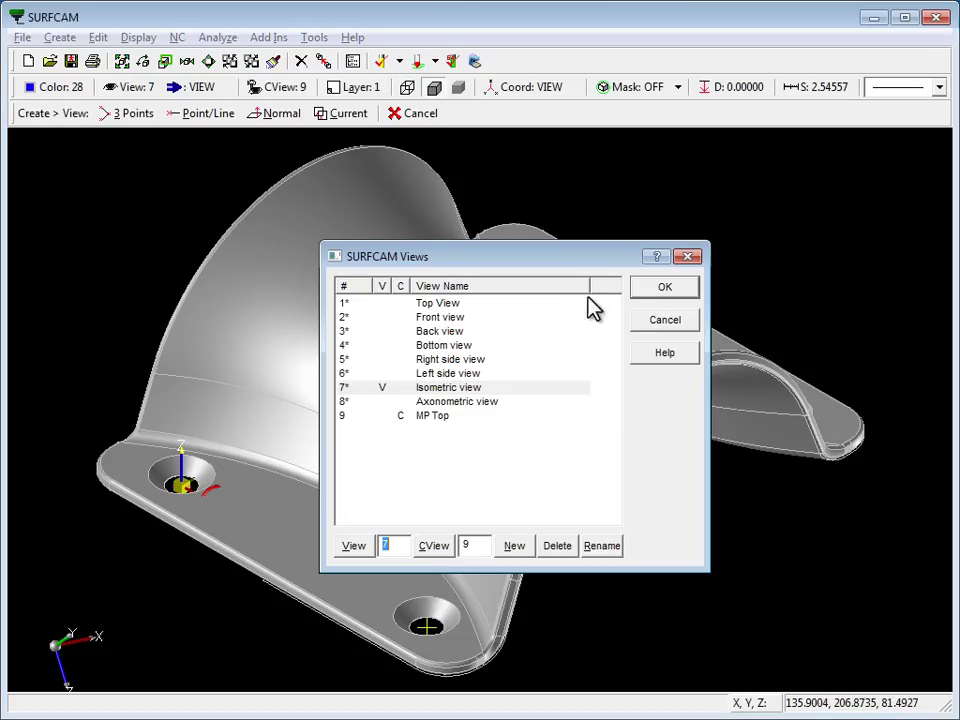
pyautogui.click(437, 320)
pyautogui.doubleClick(430, 315)
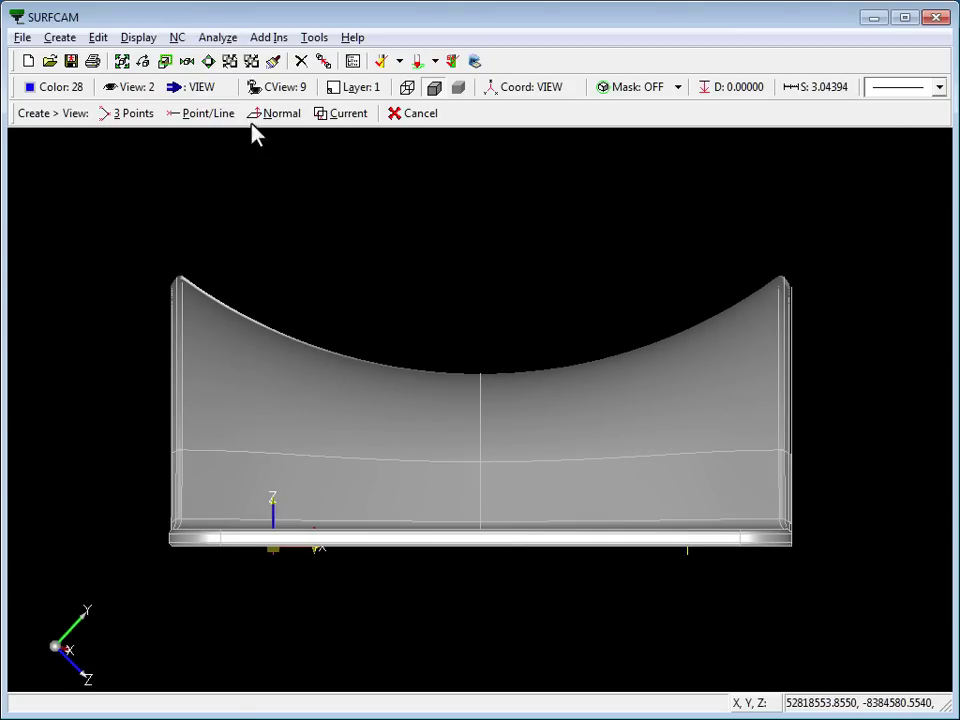
# Create view 10 'MP Front' from the current orientation, with its origin at the corner hole.
pyautogui.click(59, 37)
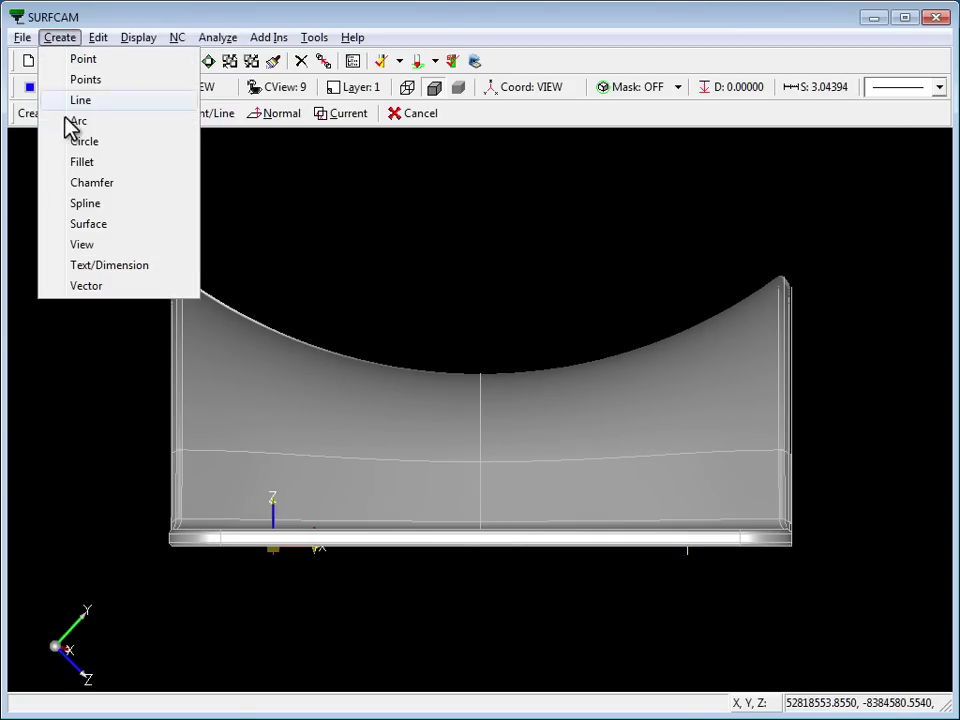
pyautogui.click(81, 246)
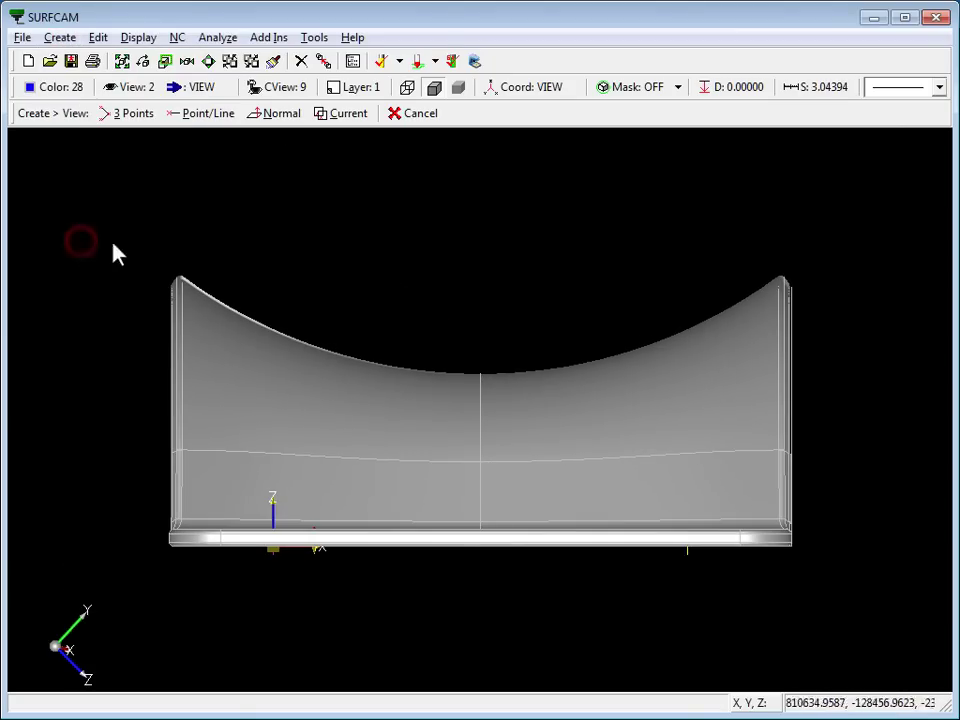
pyautogui.click(345, 112)
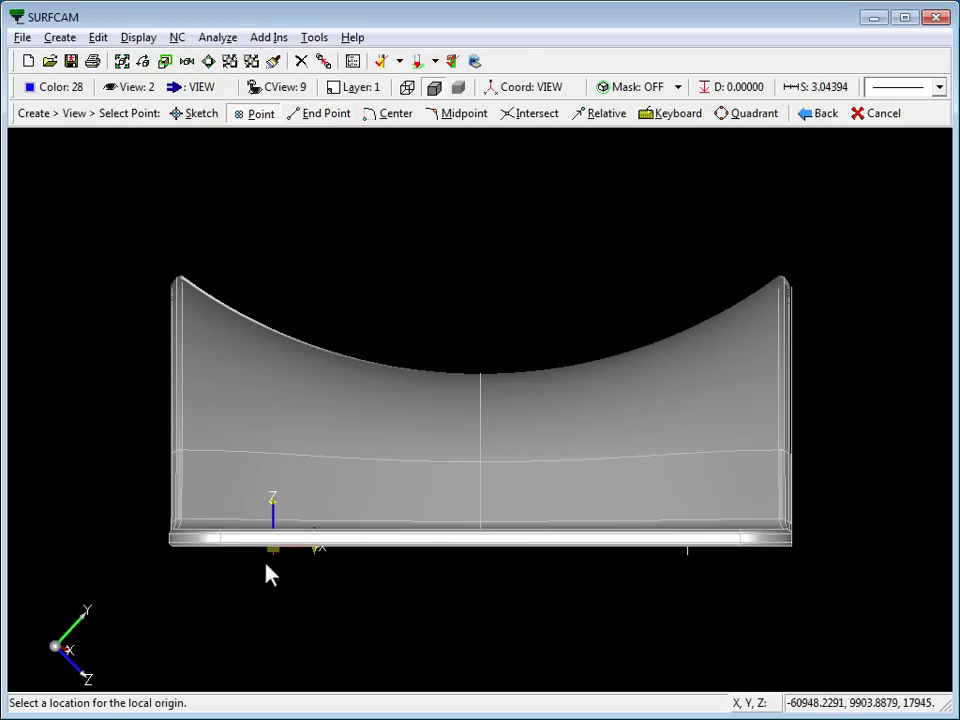
pyautogui.moveTo(364, 476); pyautogui.dragTo(282, 453, button='middle')
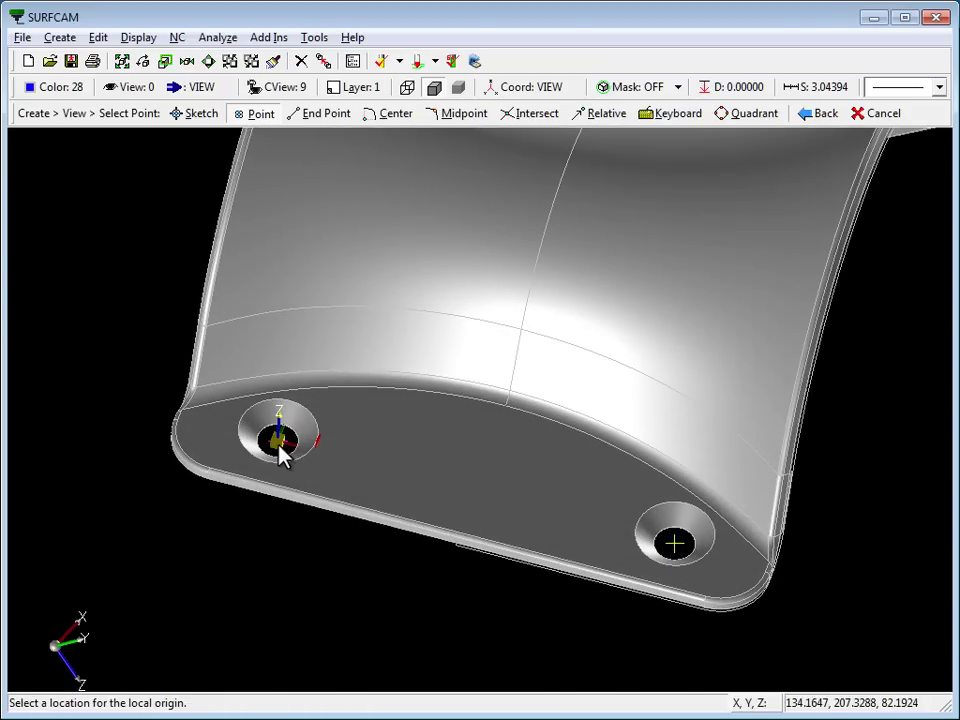
pyautogui.click(279, 447)
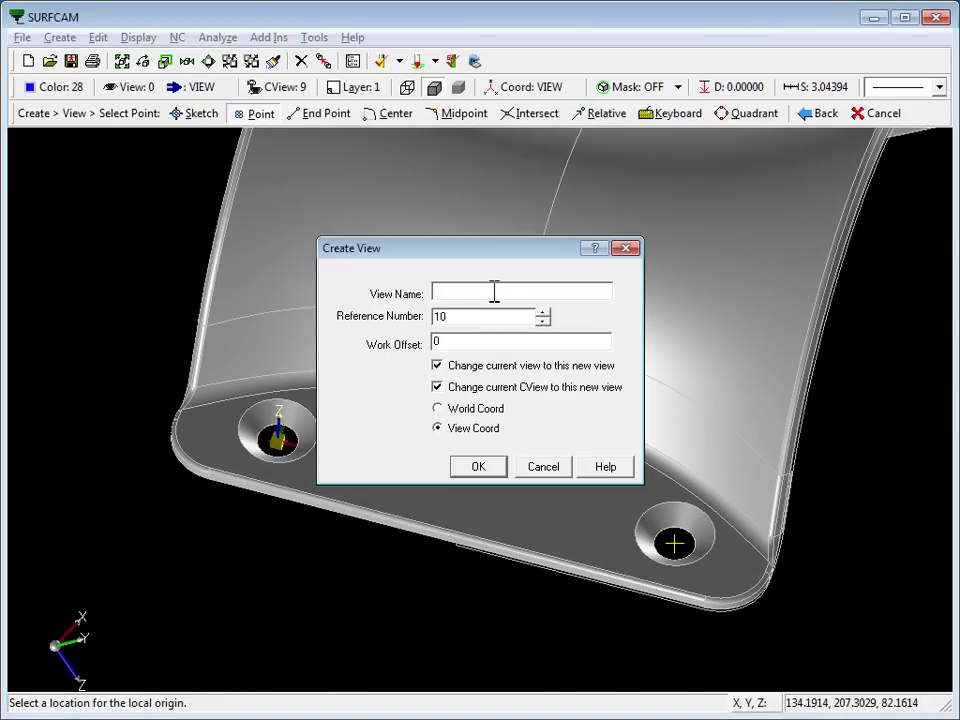
pyautogui.write('MP Front')
pyautogui.press('Return')
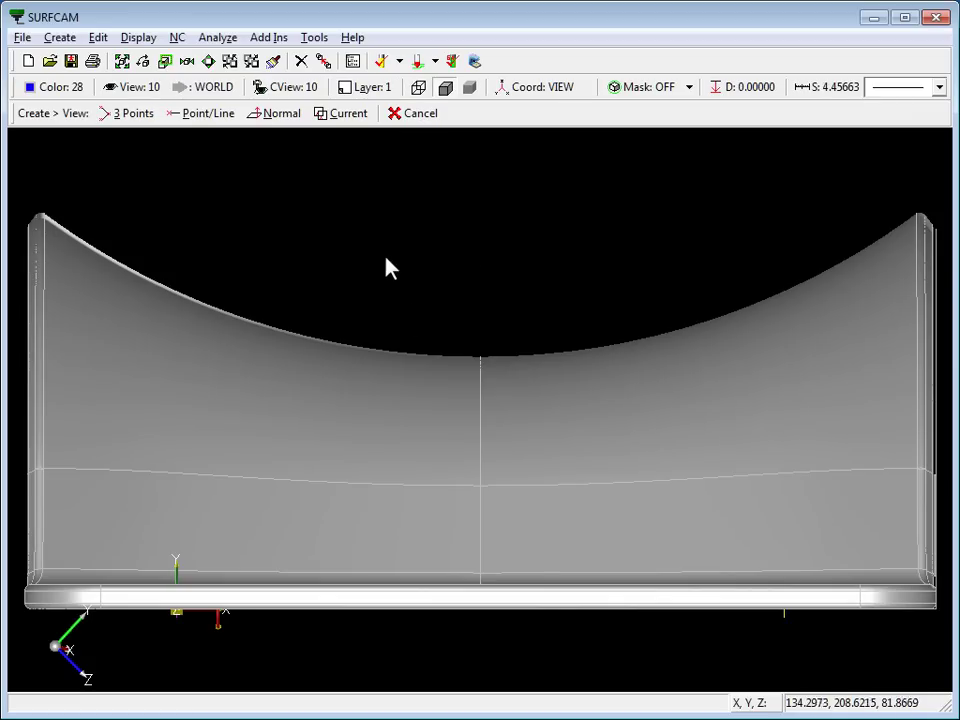
# Make MP Top both the construction view and the display view.
pyautogui.press('F3')
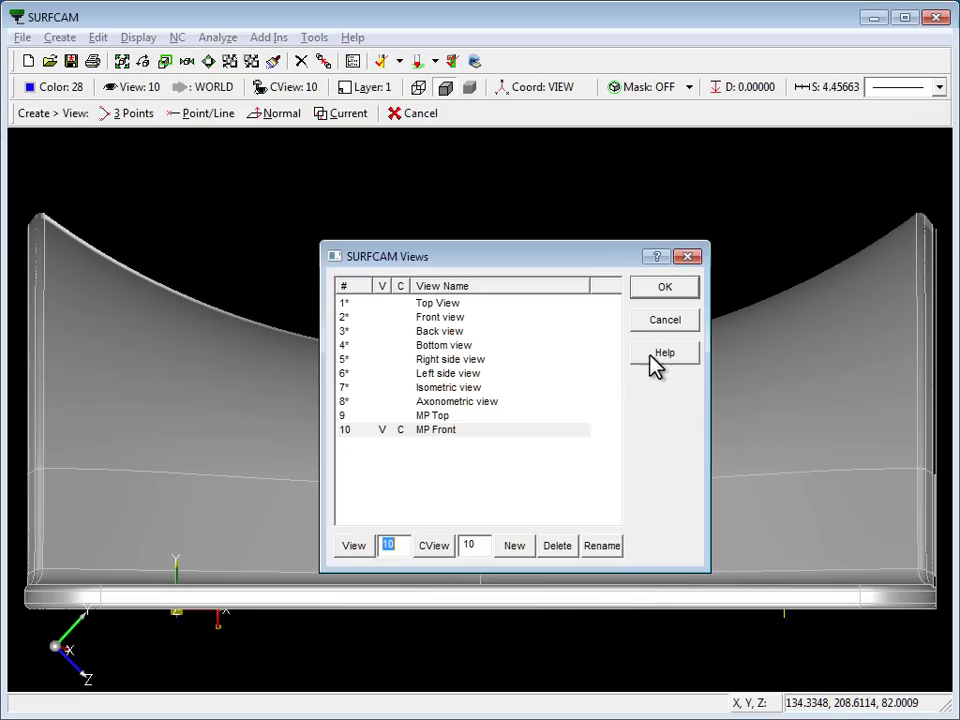
pyautogui.click(429, 414)
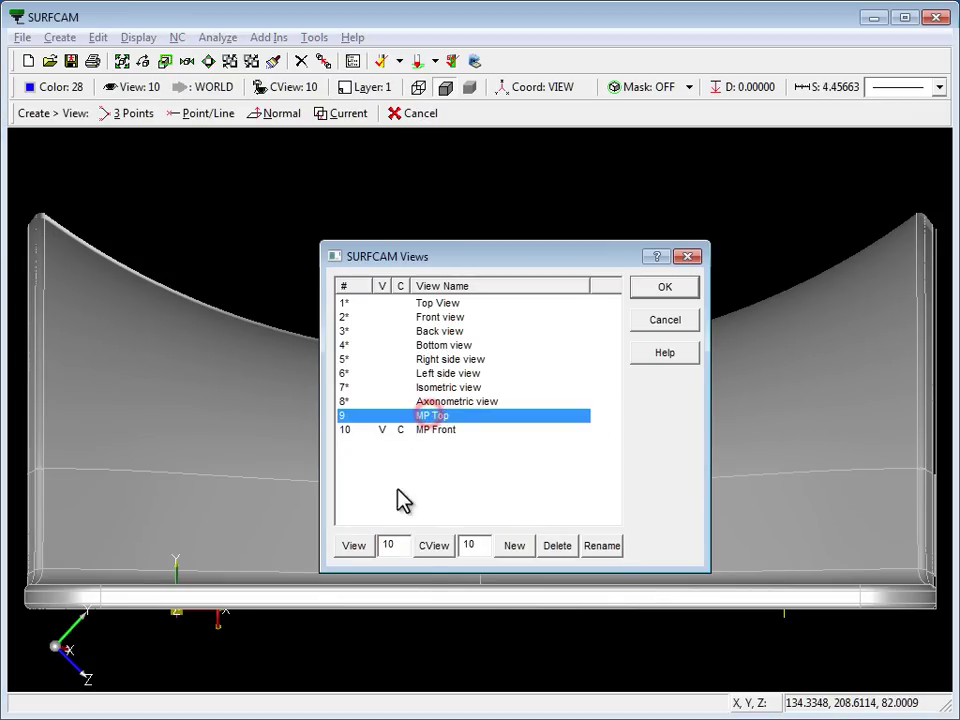
pyautogui.click(430, 544)
pyautogui.click(354, 547)
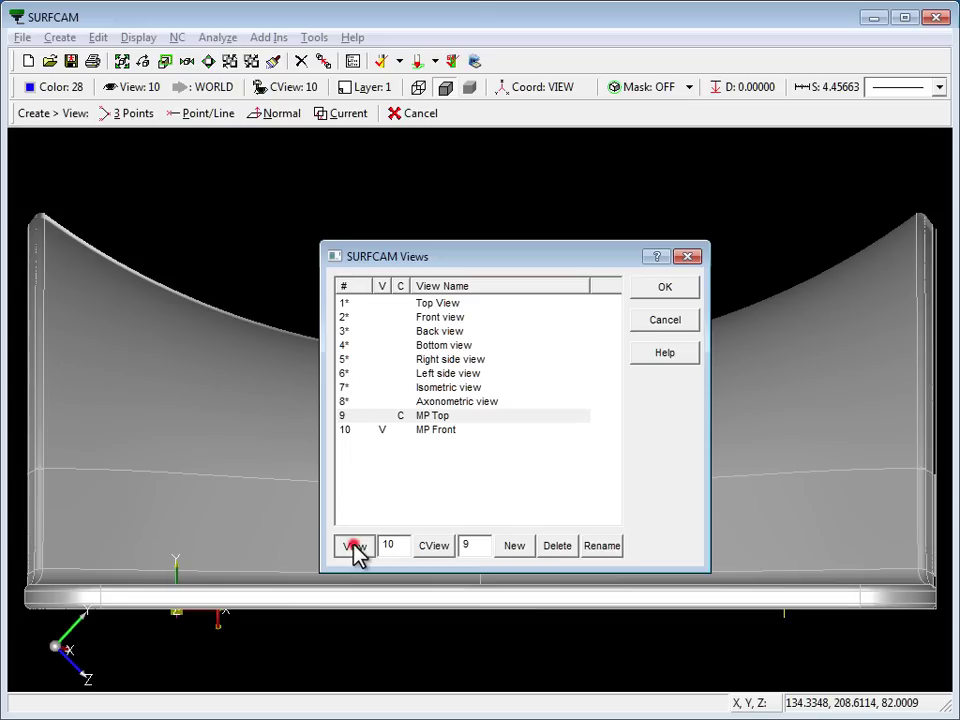
pyautogui.click(659, 292)
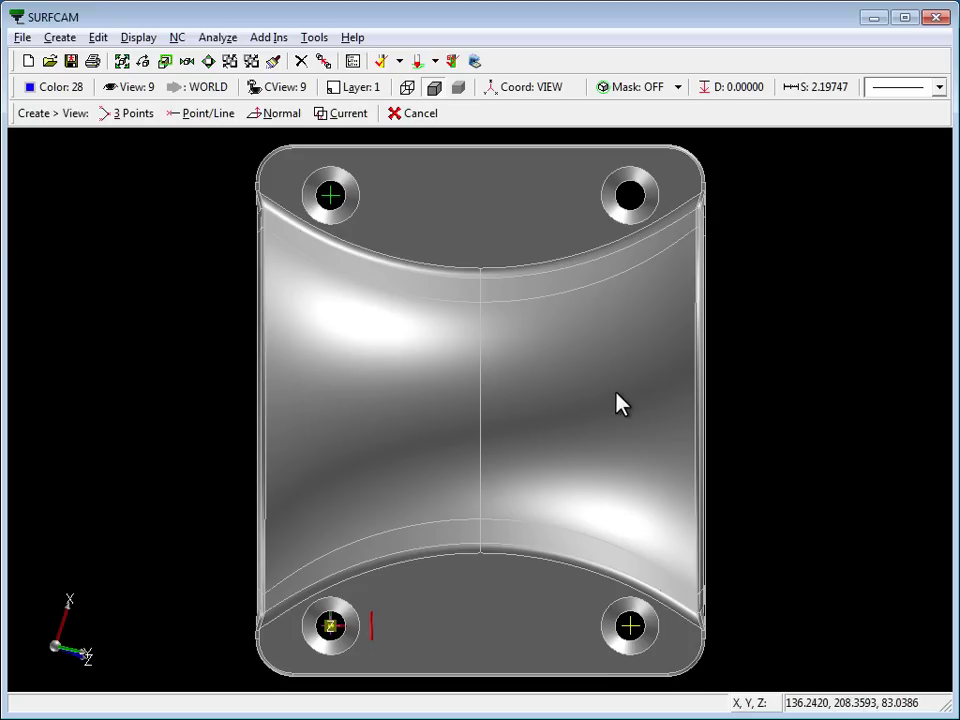
# Show the bracket from the Right side view using view coordinates.
pyautogui.press('Return')
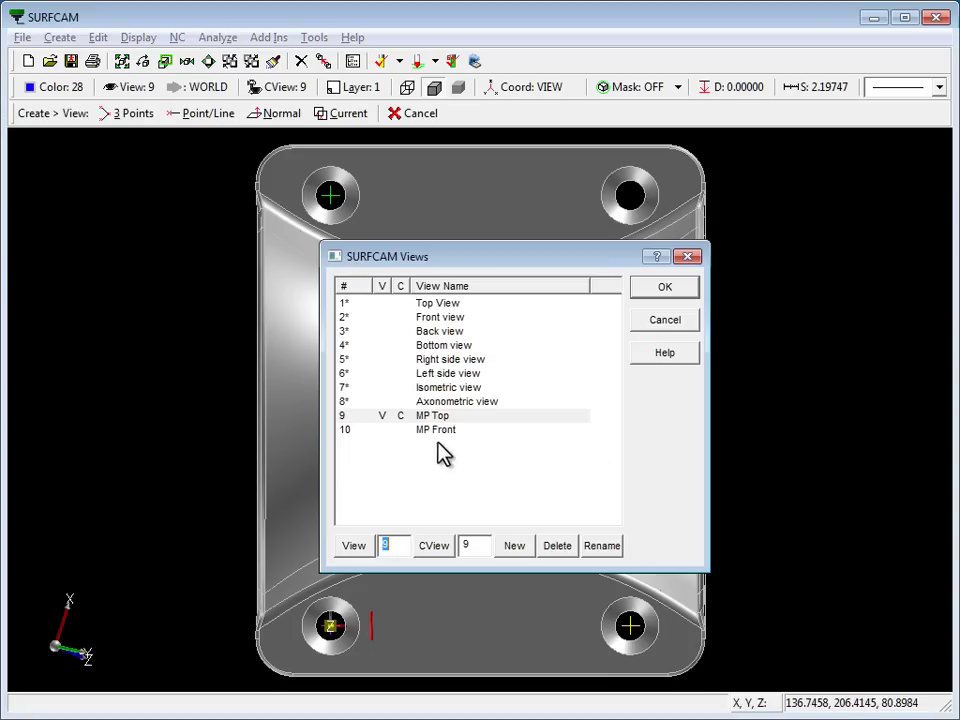
pyautogui.doubleClick(440, 360)
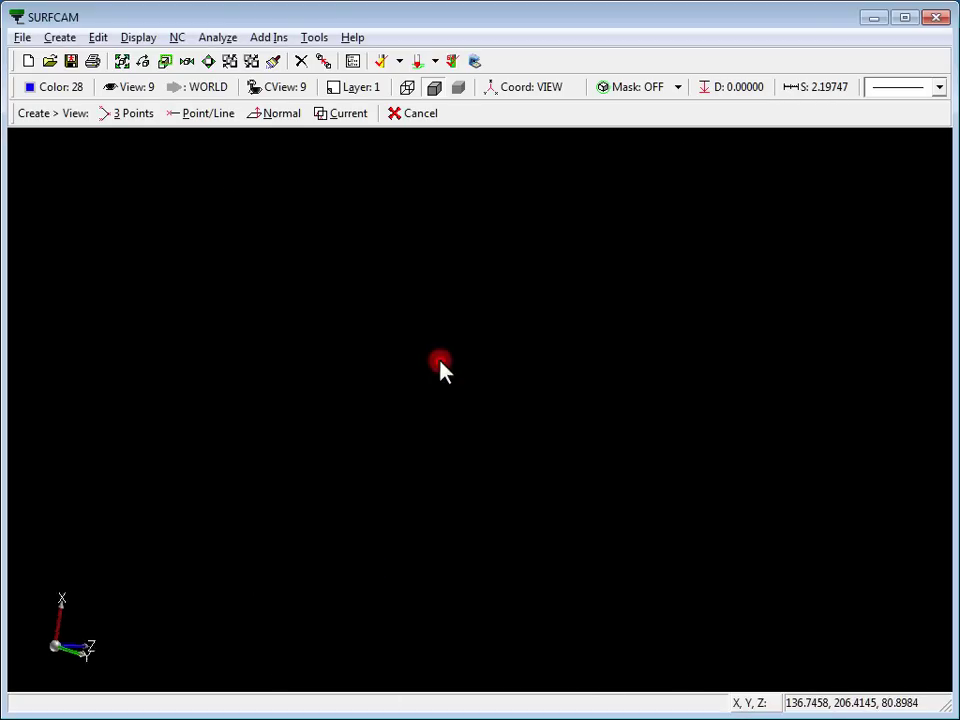
pyautogui.click(200, 87)
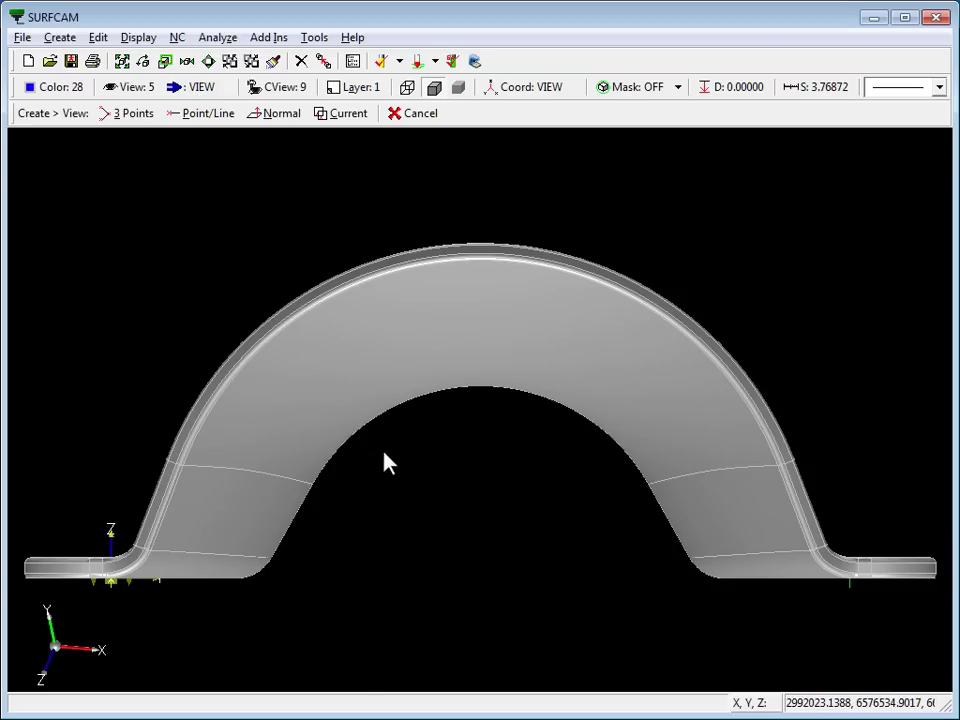
# Create view 11 'MP Right' from the current orientation, with its origin at the mounting hole.
pyautogui.click(353, 115)
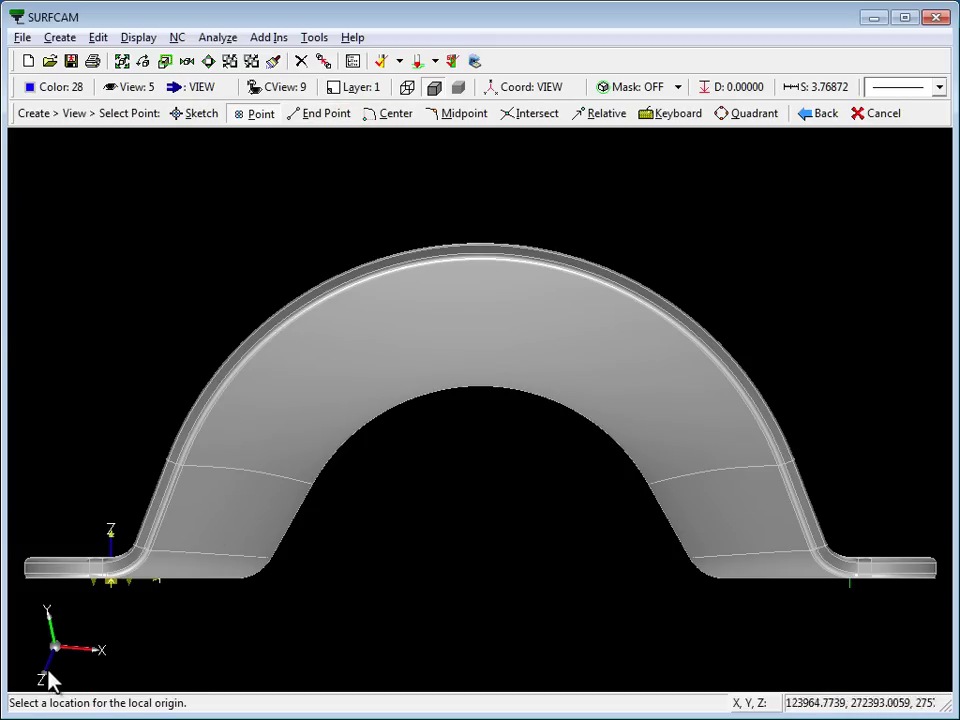
pyautogui.scroll(-1, 133, 542)
pyautogui.moveTo(133, 542); pyautogui.dragTo(75, 379, button='middle')
pyautogui.click(68, 373)
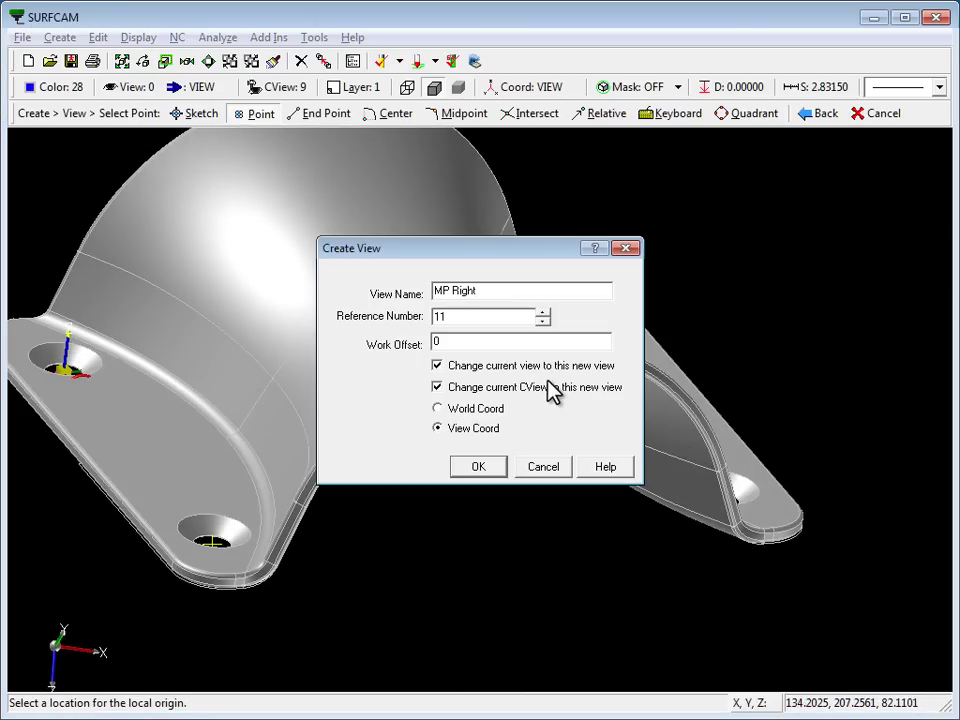
pyautogui.press('Return')
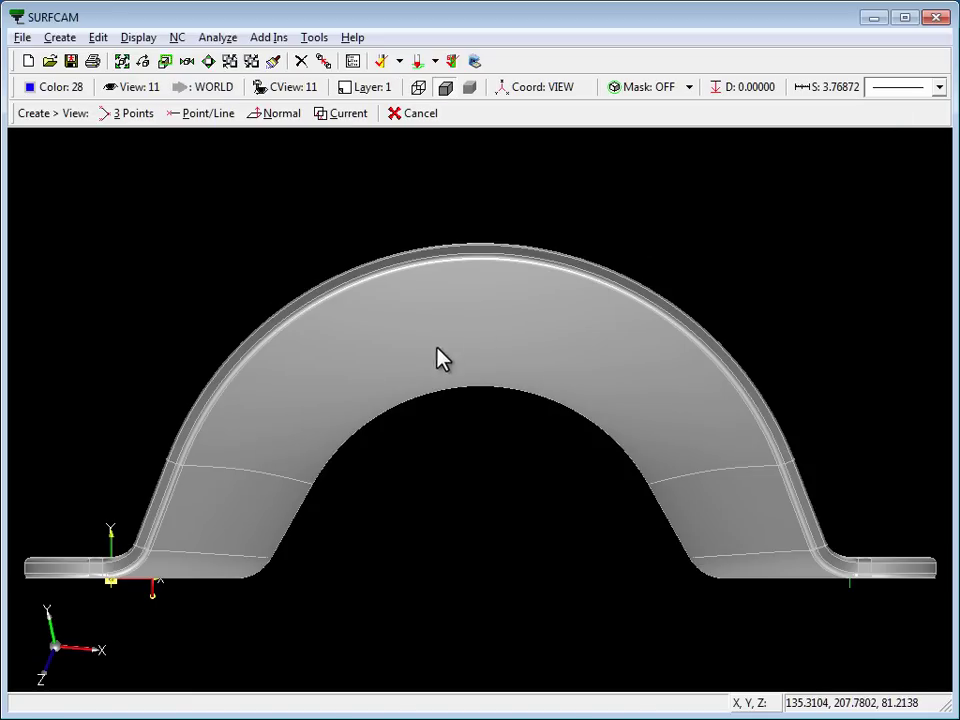
pyautogui.hotkey('alt', 'v')
pyautogui.doubleClick(450, 424)
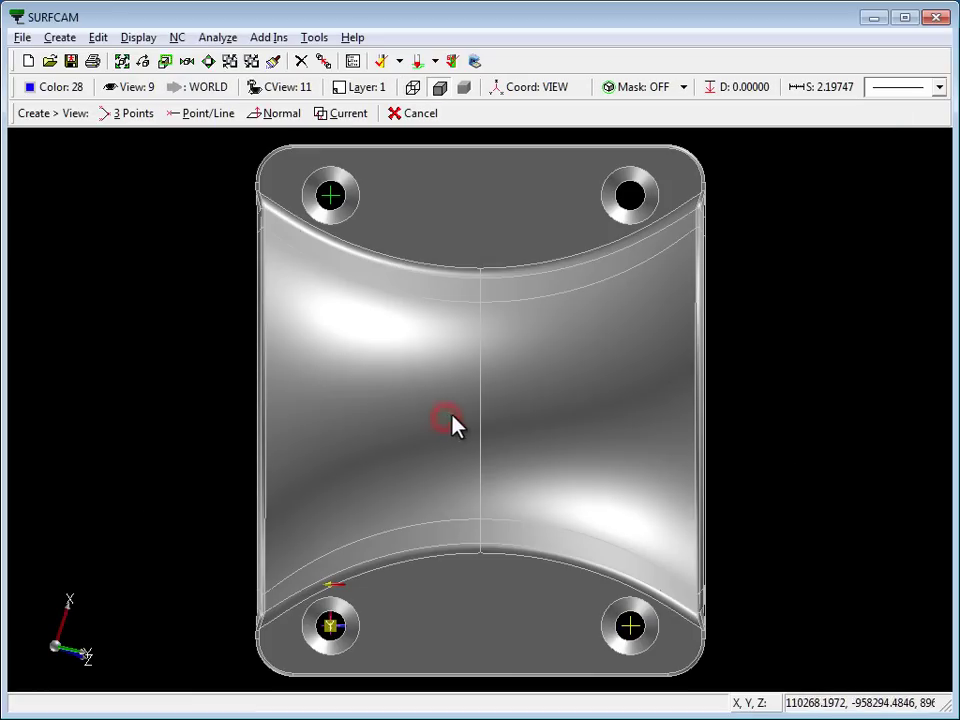
pyautogui.hotkey('alt', 'v')
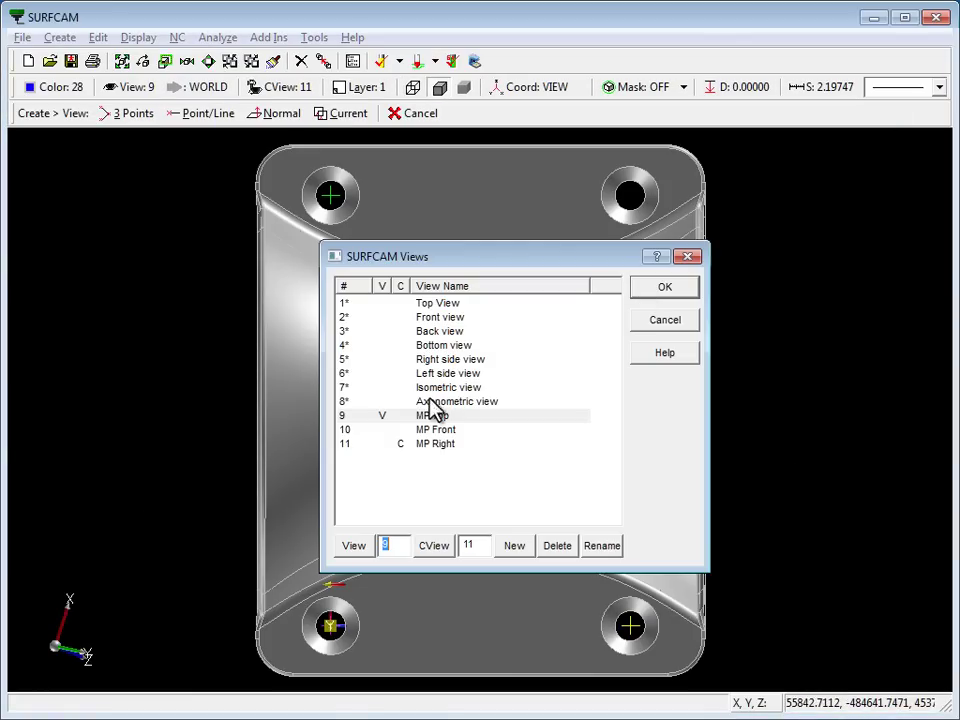
pyautogui.doubleClick(440, 430)
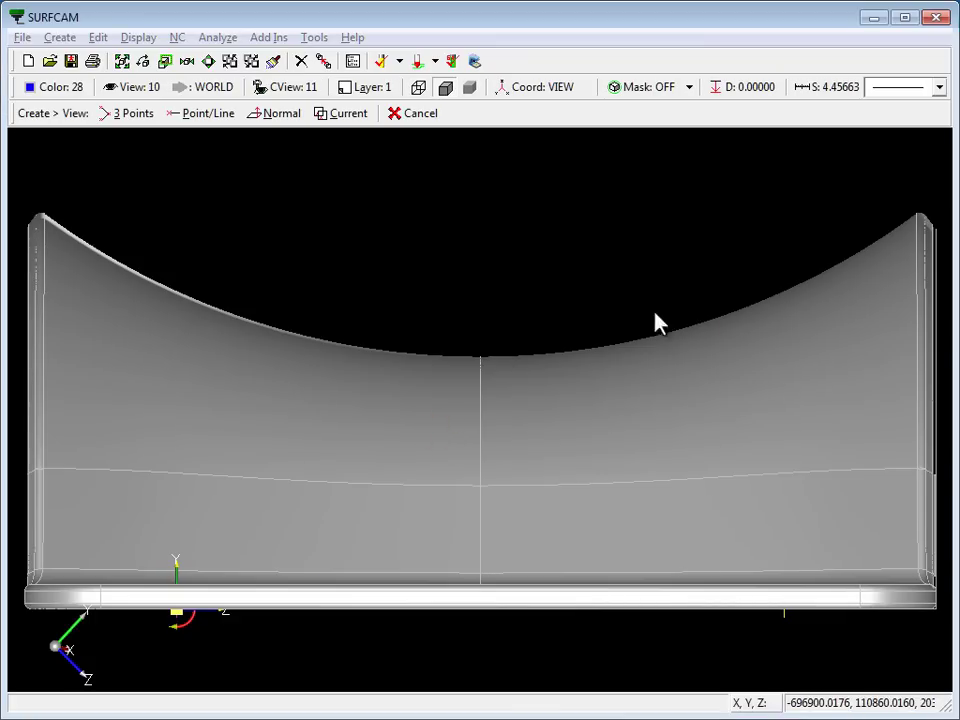
pyautogui.hotkey('alt', 'v')
pyautogui.doubleClick(448, 446)
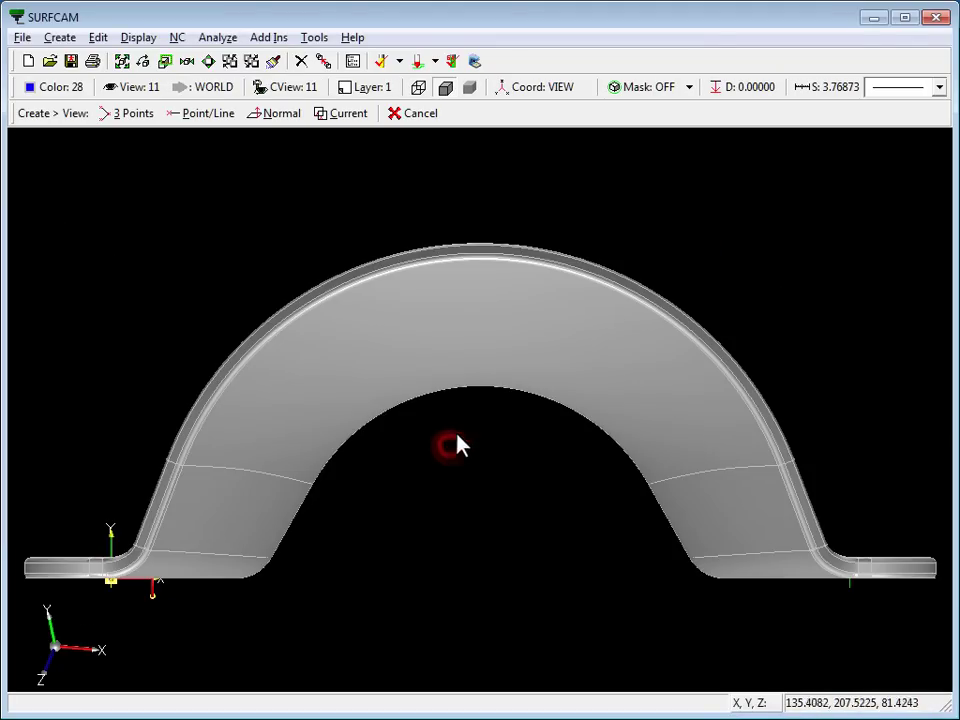
pyautogui.scroll(-1, 466, 440)
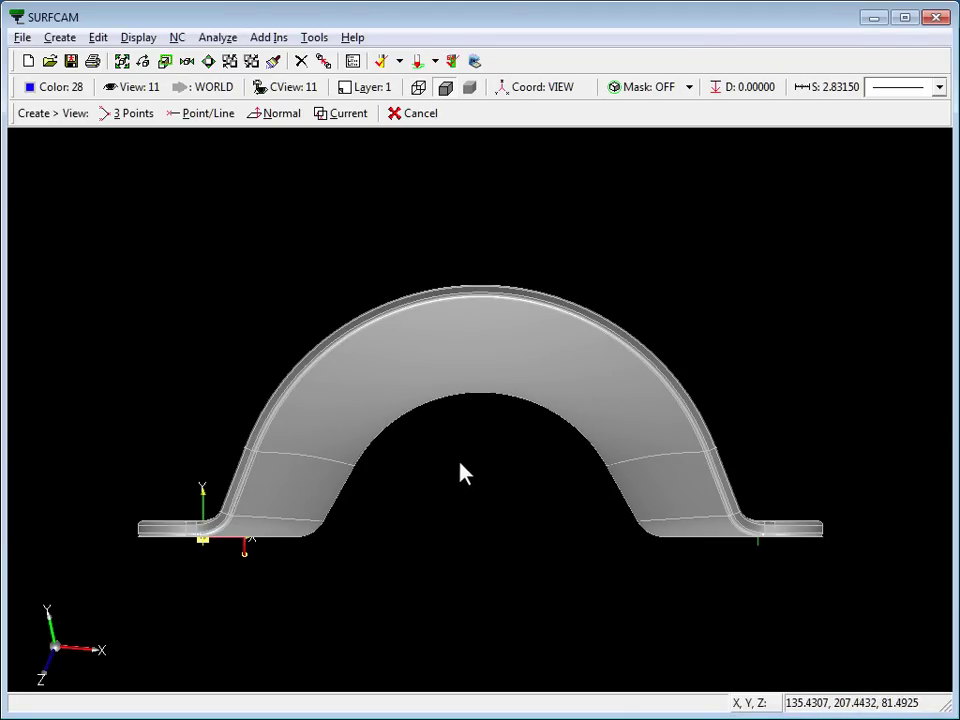